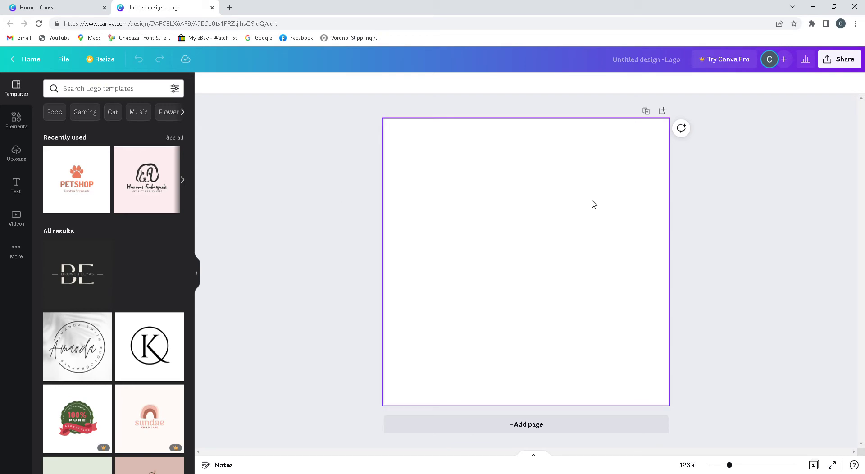
- Add a heart from the basic shapes to the blank logo page
{"action": "left_click", "coordinate": [15, 188]}
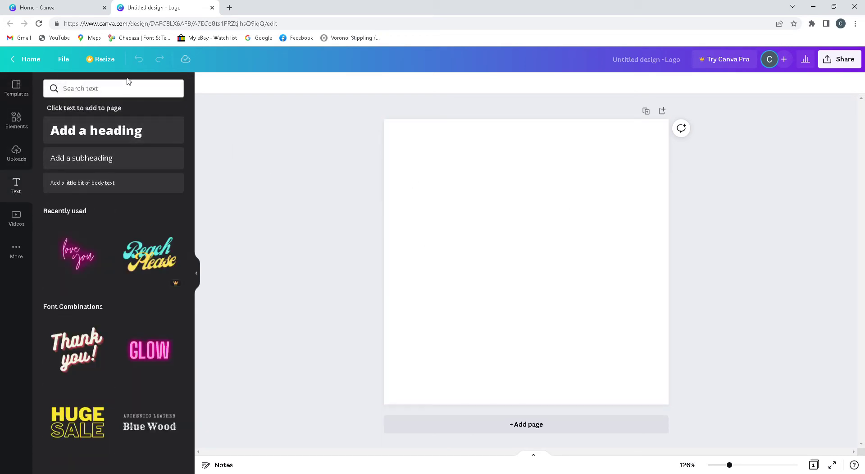
{"action": "left_click", "coordinate": [17, 118]}
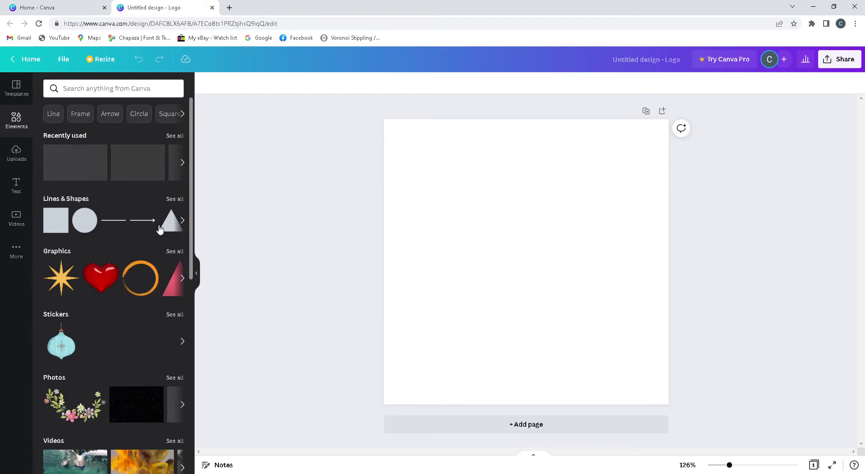
{"action": "left_click", "coordinate": [187, 226]}
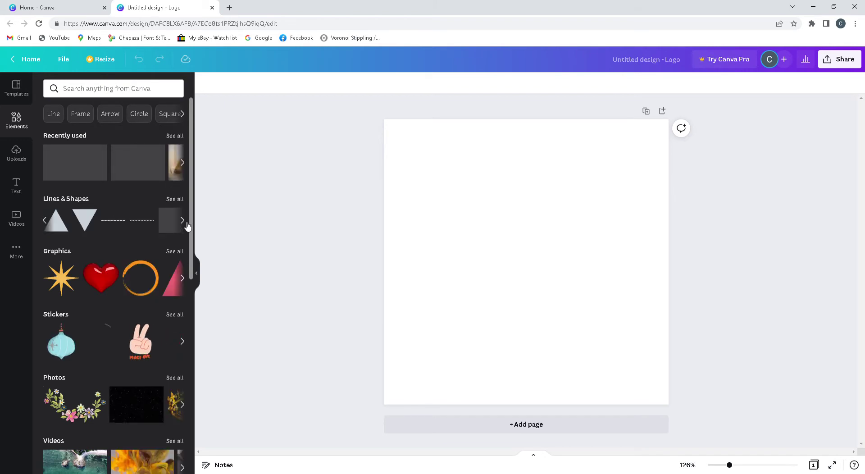
{"action": "left_click", "coordinate": [187, 225]}
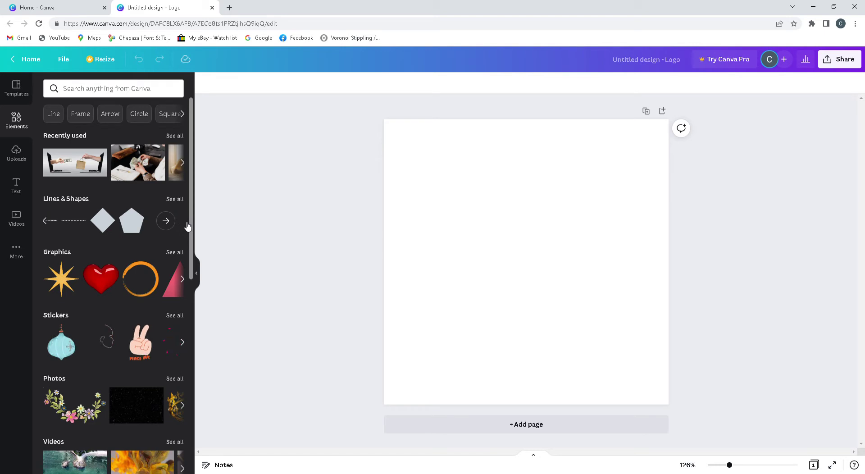
{"action": "left_click", "coordinate": [166, 222]}
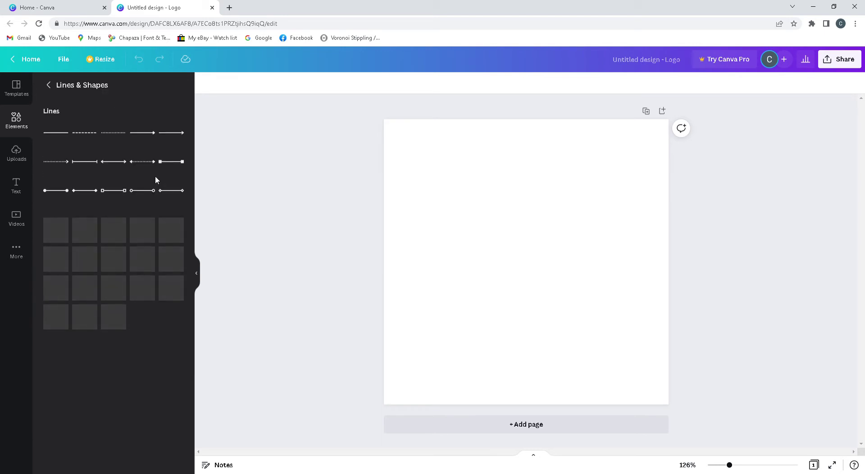
{"action": "scroll", "coordinate": [160, 207], "scroll_direction": "down", "scroll_amount": 2}
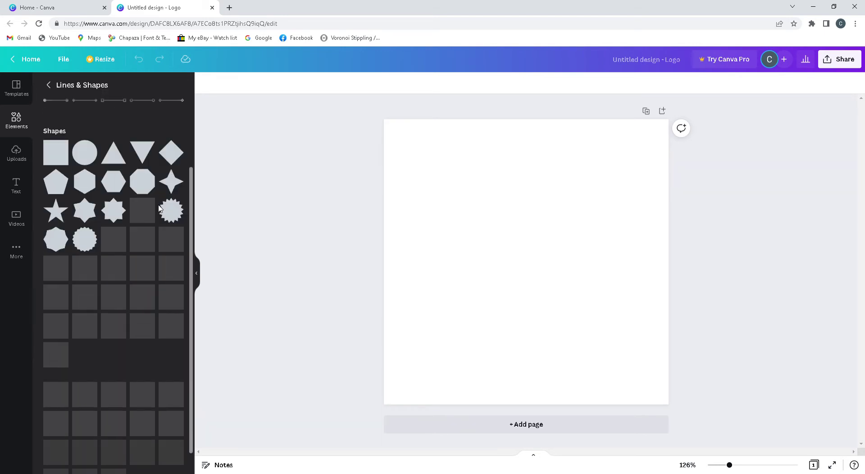
{"action": "scroll", "coordinate": [159, 208], "scroll_direction": "down", "scroll_amount": 3}
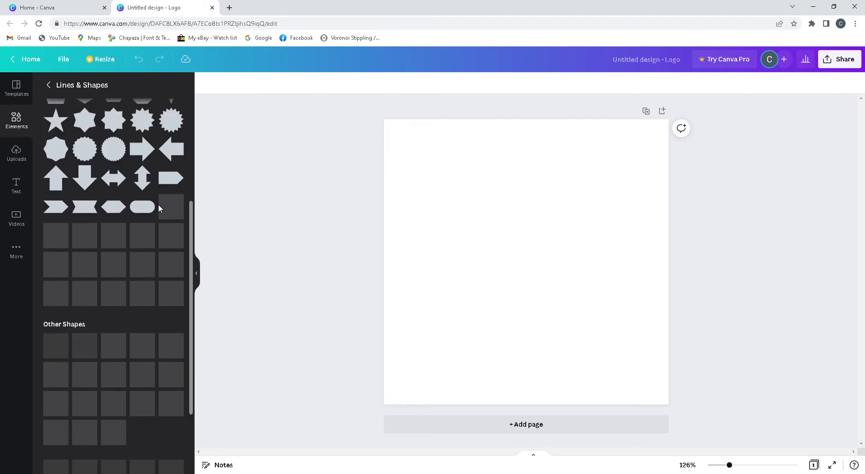
{"action": "scroll", "coordinate": [135, 216], "scroll_direction": "up", "scroll_amount": 1}
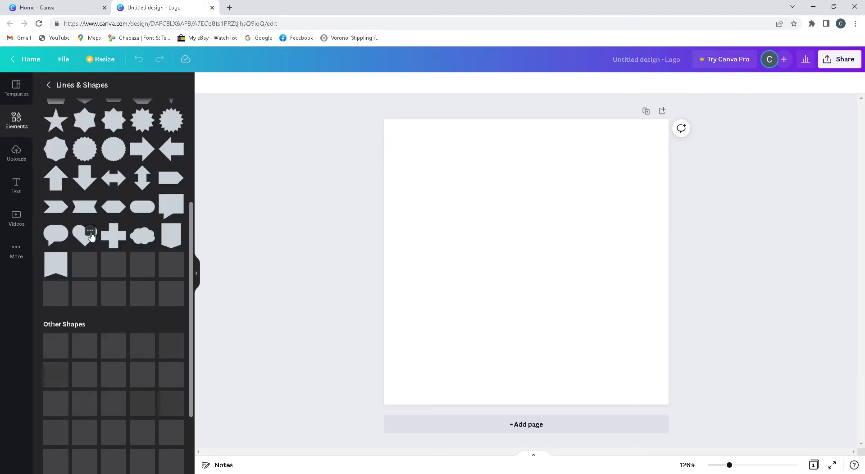
{"action": "left_click", "coordinate": [89, 231]}
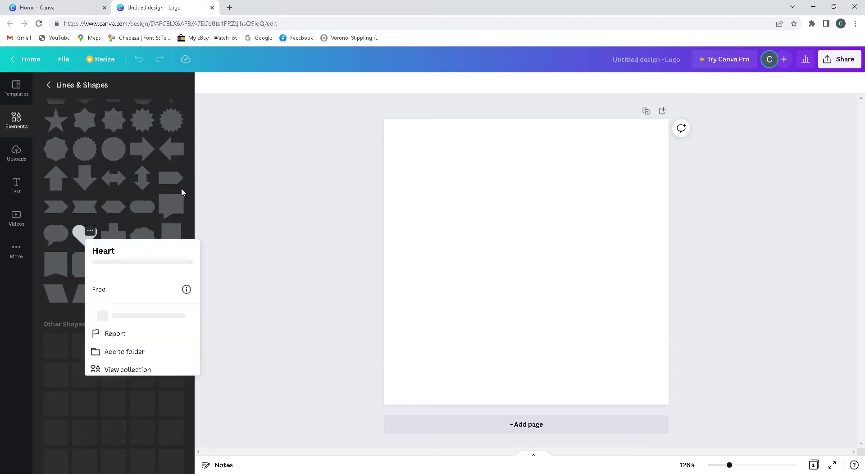
{"action": "left_click", "coordinate": [91, 231]}
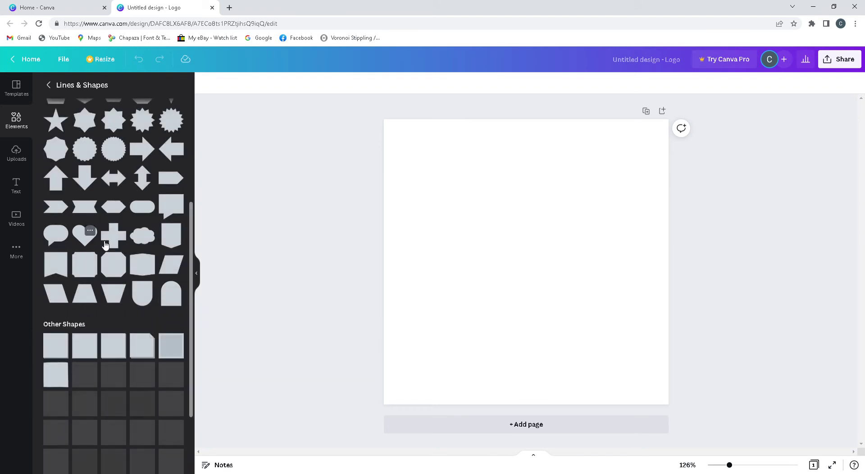
{"action": "left_click_drag", "start_coordinate": [90, 235], "coordinate": [467, 188]}
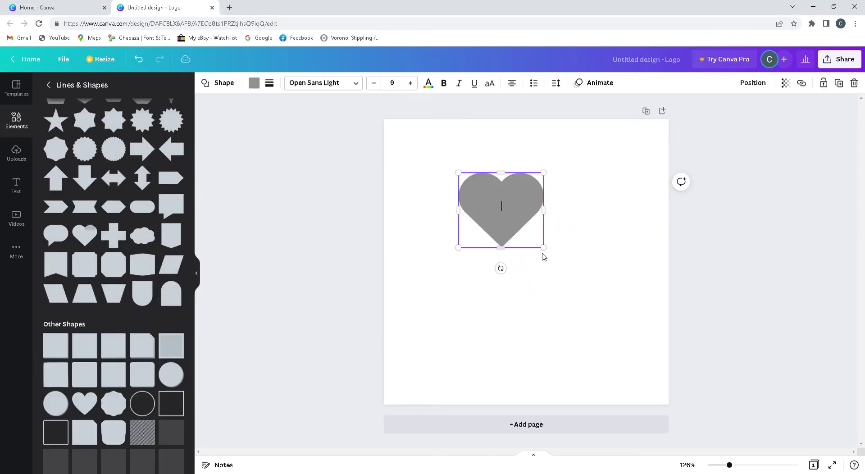
- Enlarge the heart until it nearly spans the page width, and centre it on the page
{"action": "left_click_drag", "start_coordinate": [545, 248], "coordinate": [645, 335]}
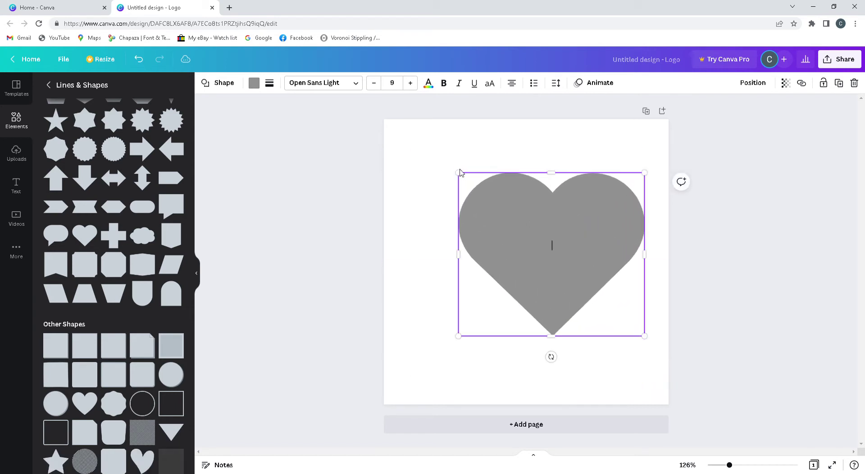
{"action": "left_click_drag", "start_coordinate": [465, 178], "coordinate": [418, 138]}
{"action": "left_click_drag", "start_coordinate": [550, 255], "coordinate": [532, 247]}
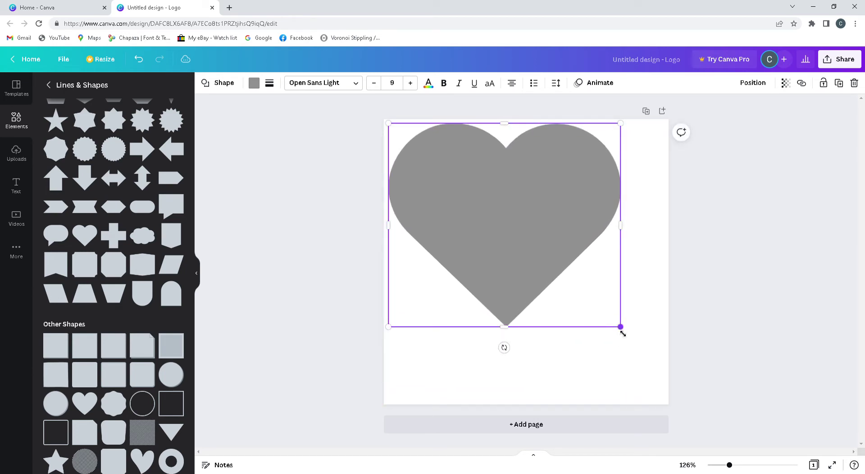
{"action": "left_click_drag", "start_coordinate": [622, 333], "coordinate": [663, 368]}
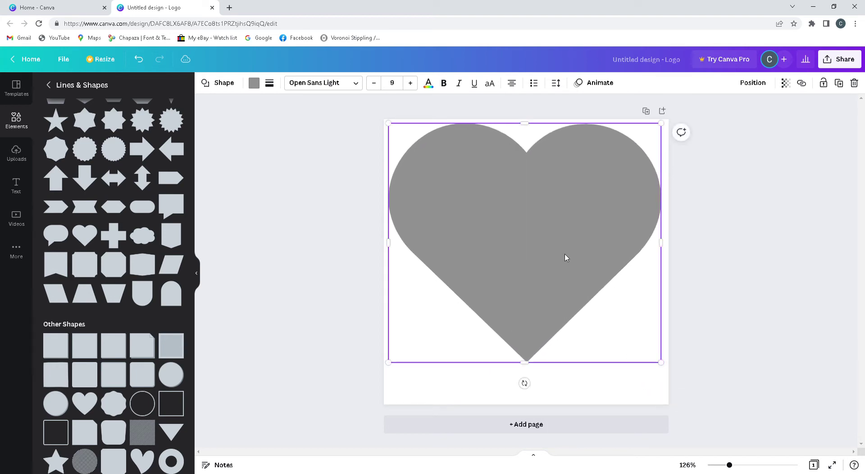
{"action": "left_click_drag", "start_coordinate": [554, 227], "coordinate": [557, 239]}
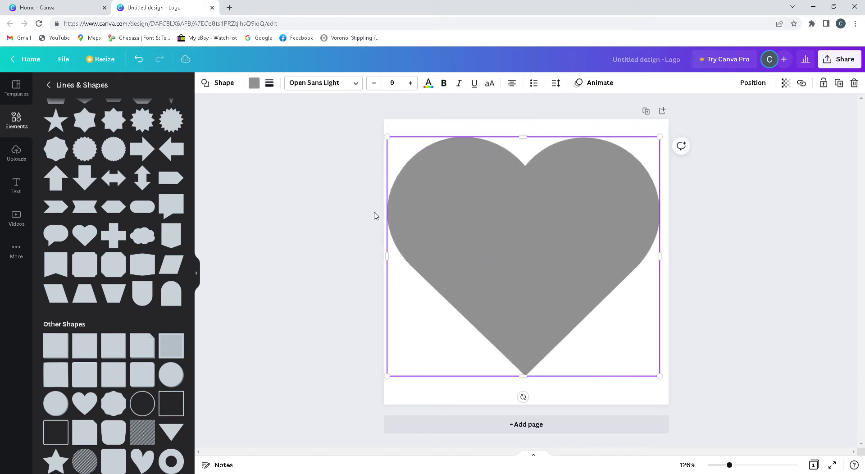
{"action": "left_click", "coordinate": [267, 156]}
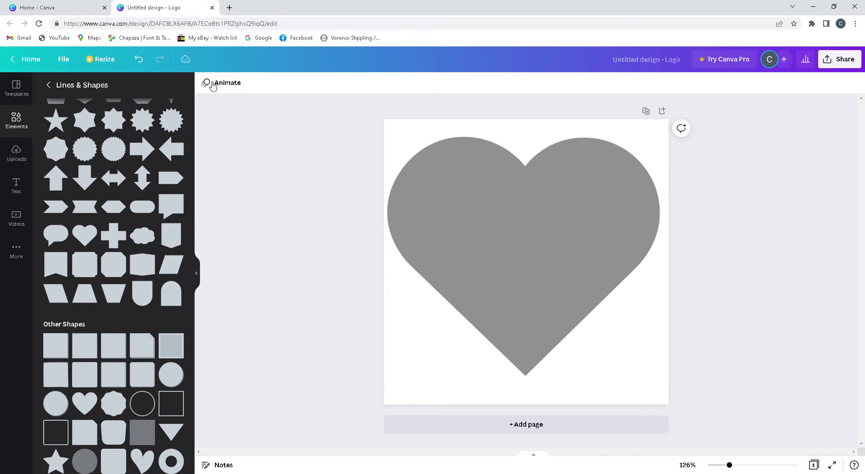
- Add a heading reading "Rex" over the heart and enlarge it to about size 166
{"action": "left_click", "coordinate": [19, 94]}
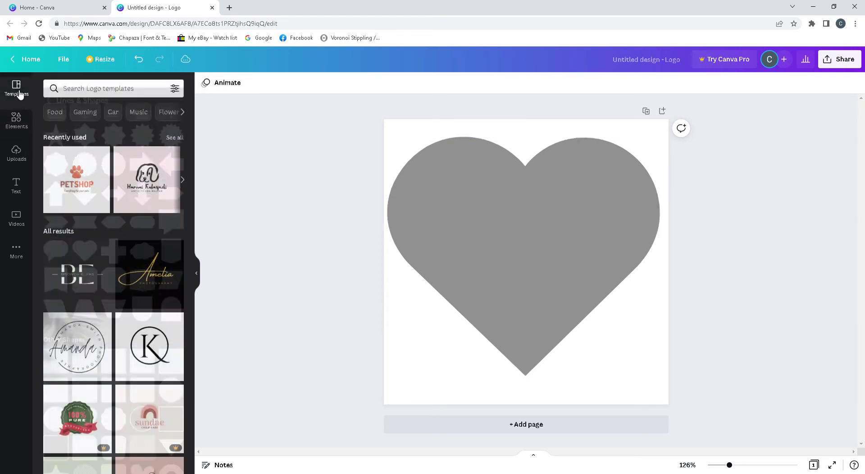
{"action": "left_click", "coordinate": [17, 123]}
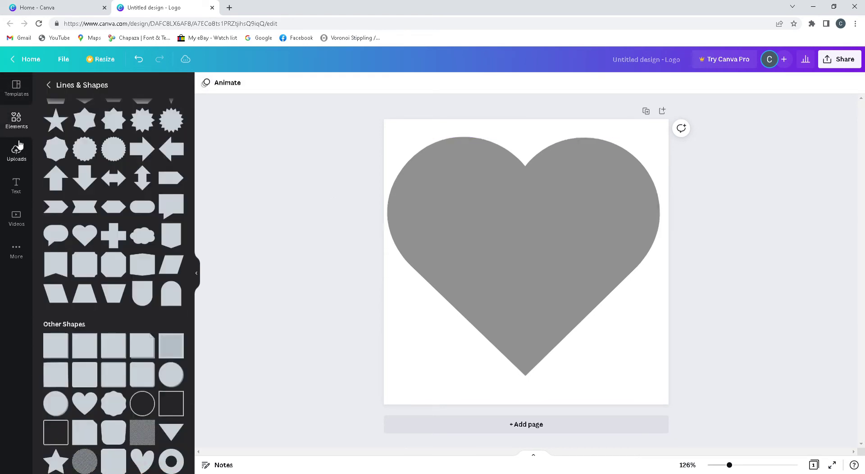
{"action": "left_click", "coordinate": [18, 185]}
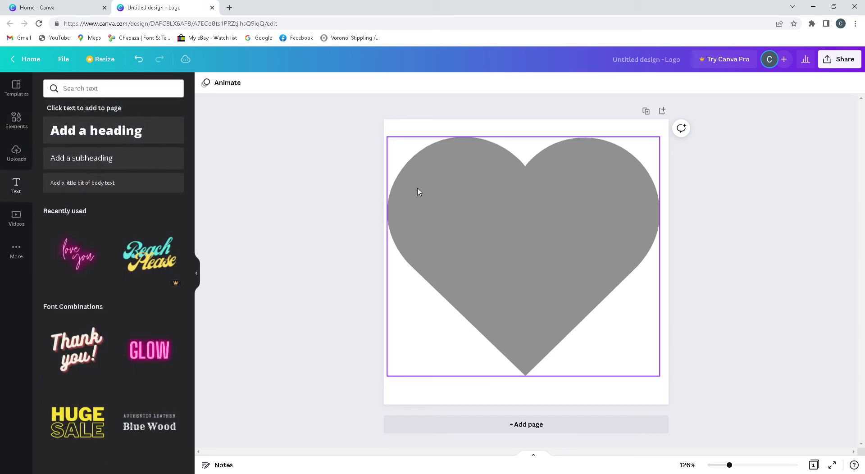
{"action": "left_click", "coordinate": [98, 120]}
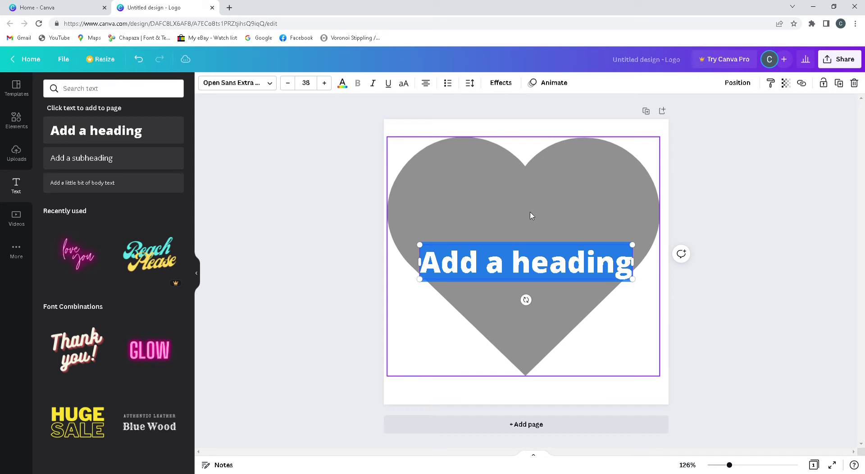
{"action": "type", "text": "Rex"}
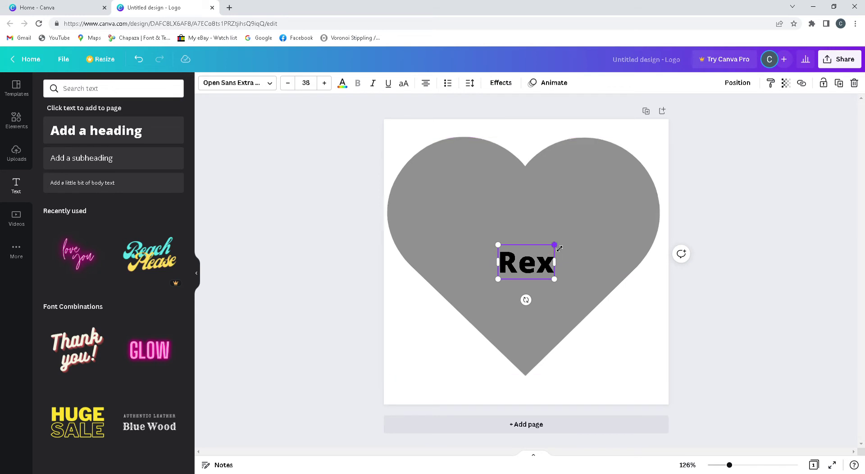
{"action": "left_click_drag", "start_coordinate": [555, 245], "coordinate": [640, 192]}
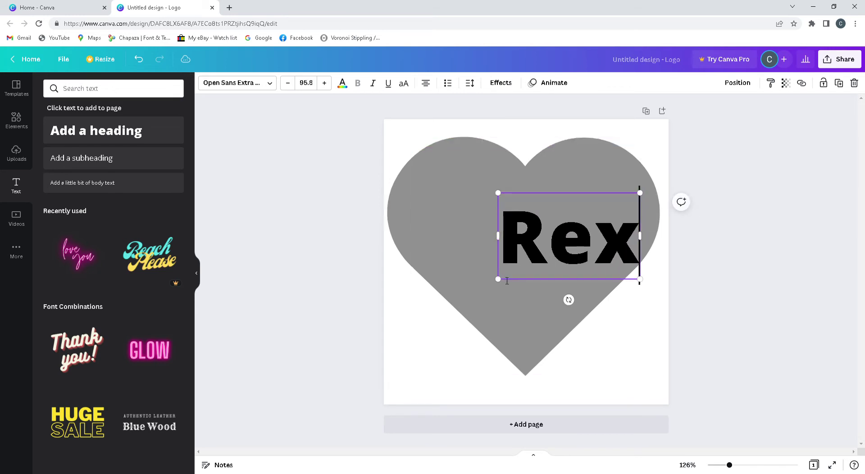
{"action": "left_click_drag", "start_coordinate": [502, 286], "coordinate": [400, 349]}
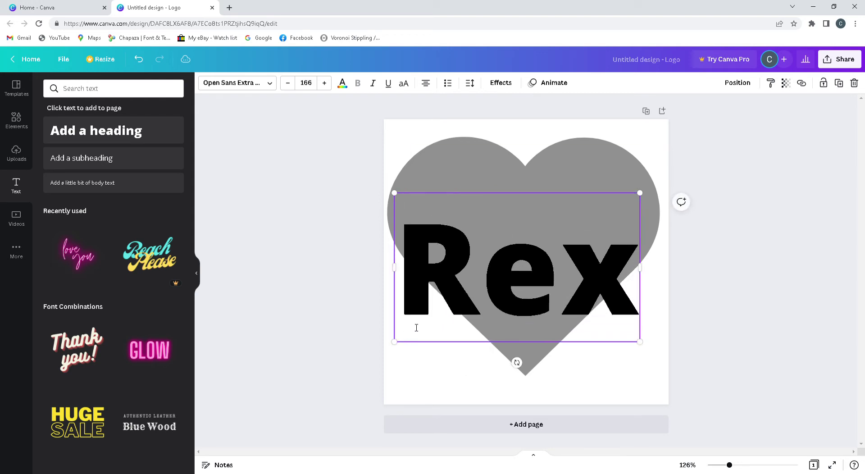
- Set the font of the "Rex" heading to Chewy
{"action": "double_click", "coordinate": [458, 296]}
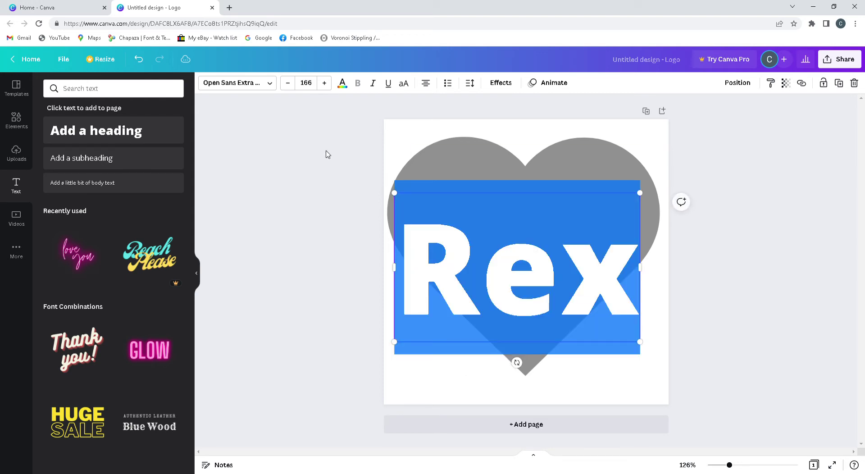
{"action": "left_click", "coordinate": [262, 84]}
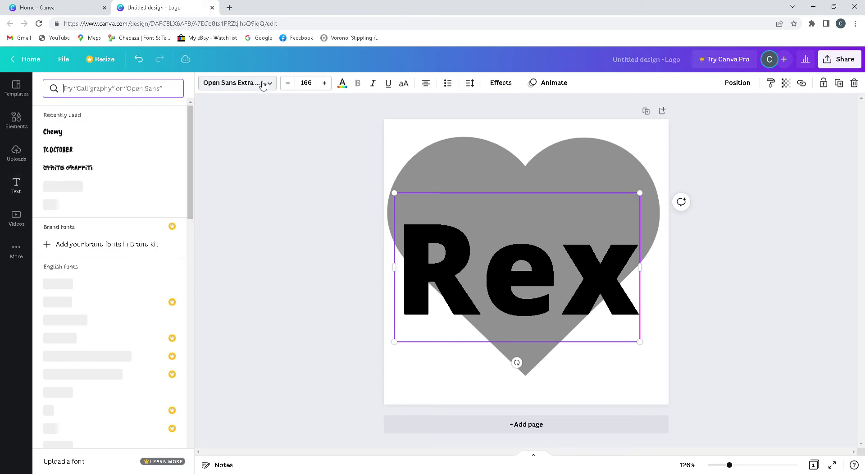
{"action": "left_click", "coordinate": [97, 139]}
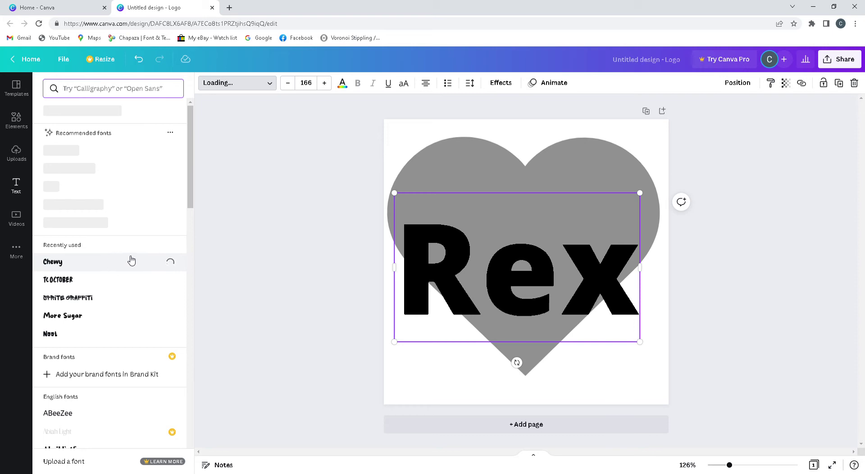
- Search the fonts for "calligraphy" and apply Malibu to the "Rex" heading
{"action": "left_click", "coordinate": [123, 91]}
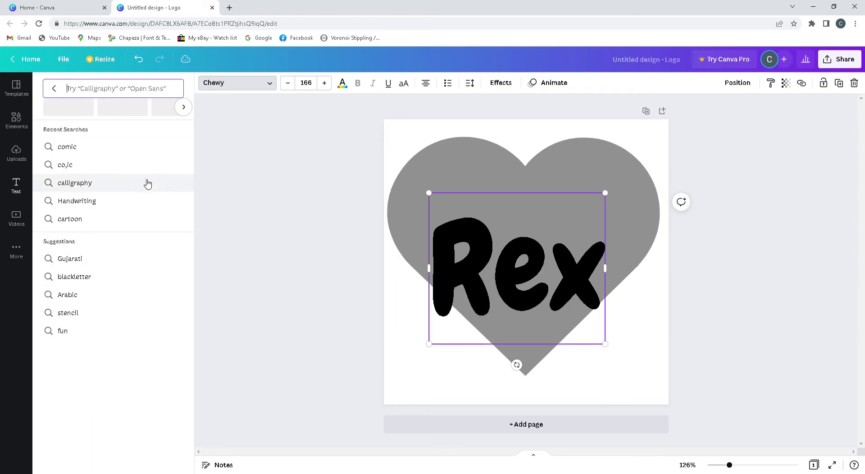
{"action": "left_click", "coordinate": [131, 186]}
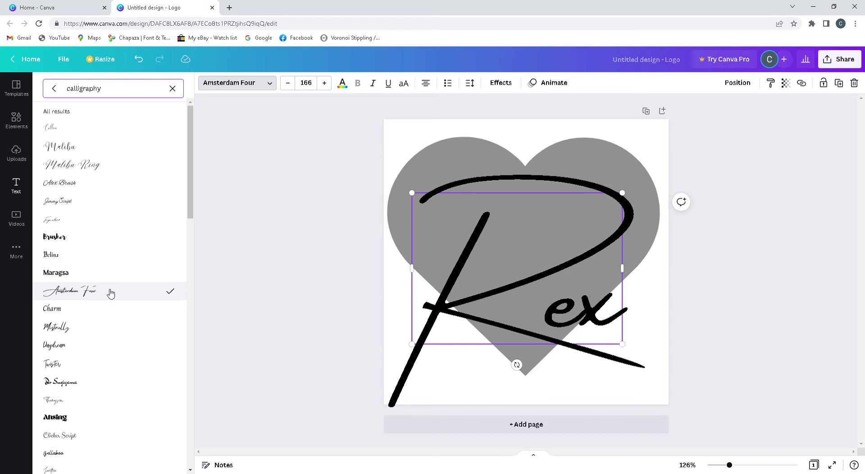
{"action": "left_click", "coordinate": [80, 317]}
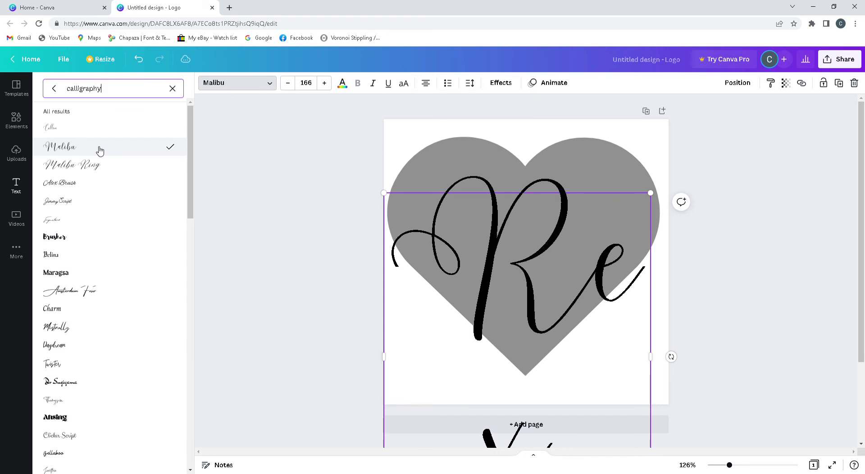
- Reduce the font size of the "Rex" heading to 134
{"action": "left_click", "coordinate": [291, 86]}
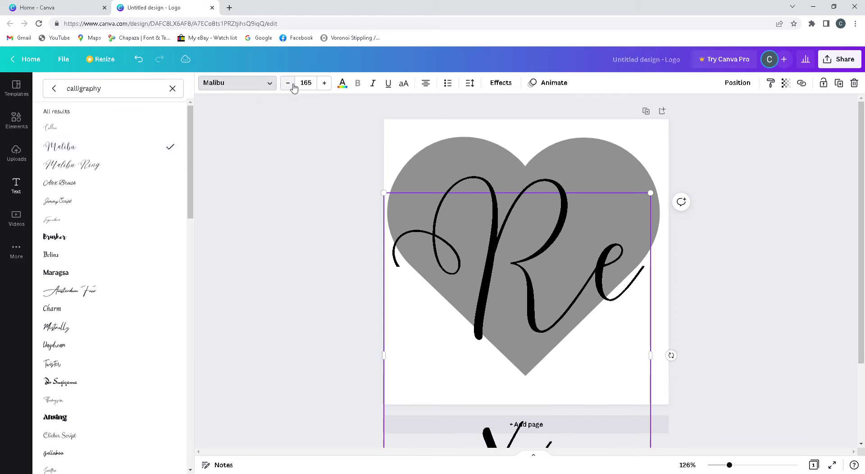
{"action": "left_click", "coordinate": [294, 87]}
{"action": "left_click", "coordinate": [293, 87]}
{"action": "left_click", "coordinate": [293, 87]}
{"action": "left_click", "coordinate": [294, 87]}
{"action": "left_click", "coordinate": [293, 87]}
{"action": "left_click", "coordinate": [293, 87]}
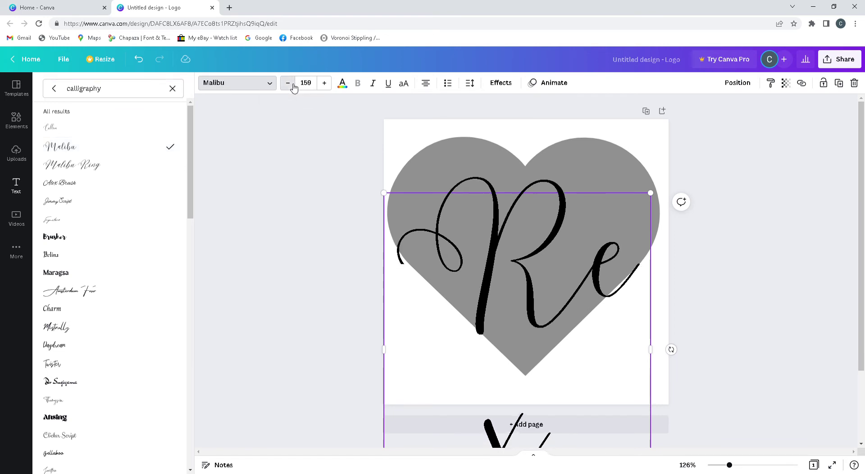
{"action": "left_click", "coordinate": [293, 87]}
{"action": "left_click", "coordinate": [293, 87]}
{"action": "left_click", "coordinate": [293, 87]}
{"action": "left_click", "coordinate": [293, 87]}
{"action": "left_click", "coordinate": [294, 87]}
{"action": "left_click", "coordinate": [293, 87]}
{"action": "left_click", "coordinate": [293, 87]}
{"action": "left_click", "coordinate": [293, 87]}
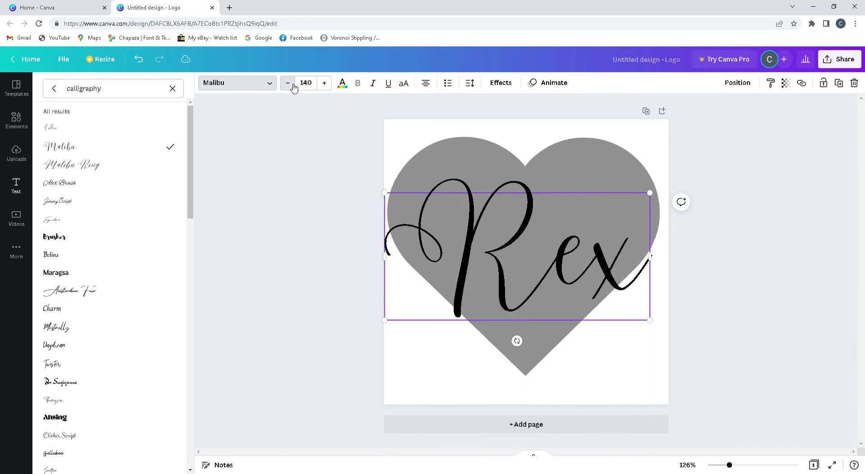
{"action": "left_click", "coordinate": [293, 87]}
{"action": "left_click", "coordinate": [293, 87]}
{"action": "left_click", "coordinate": [293, 87]}
{"action": "left_click", "coordinate": [294, 87]}
{"action": "left_click", "coordinate": [293, 87]}
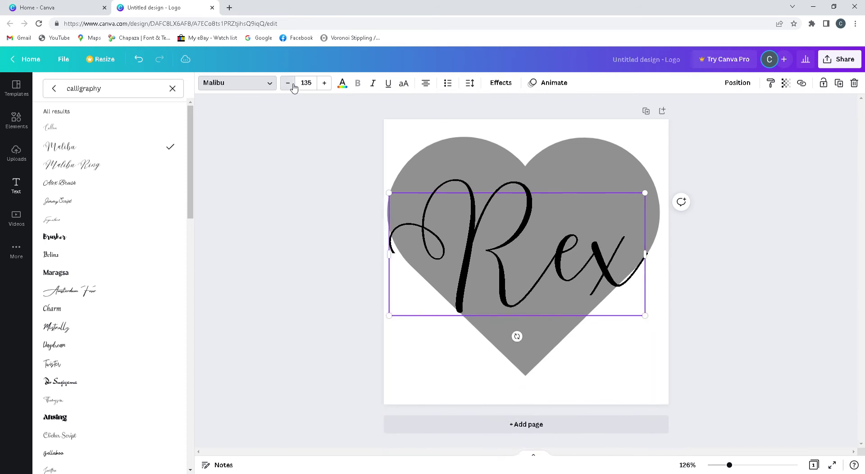
{"action": "left_click", "coordinate": [294, 87]}
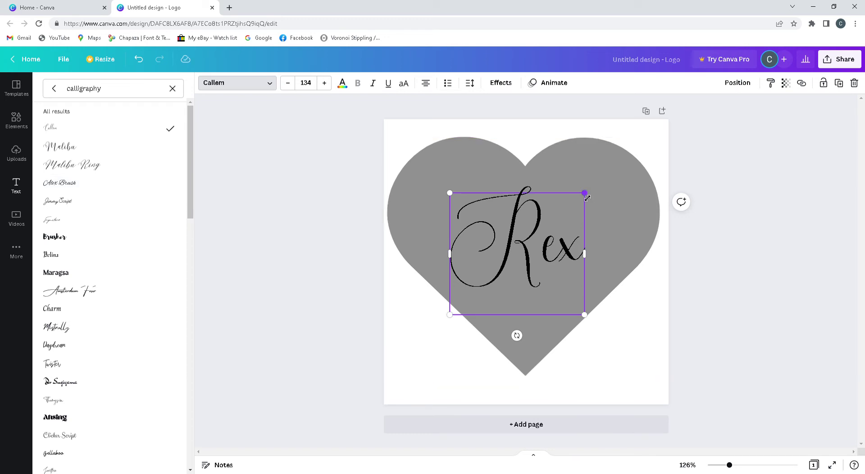
- Enlarge the "Rex" heading to about size 266 so that it spans the full width of the heart
{"action": "left_click_drag", "start_coordinate": [585, 193], "coordinate": [657, 130]}
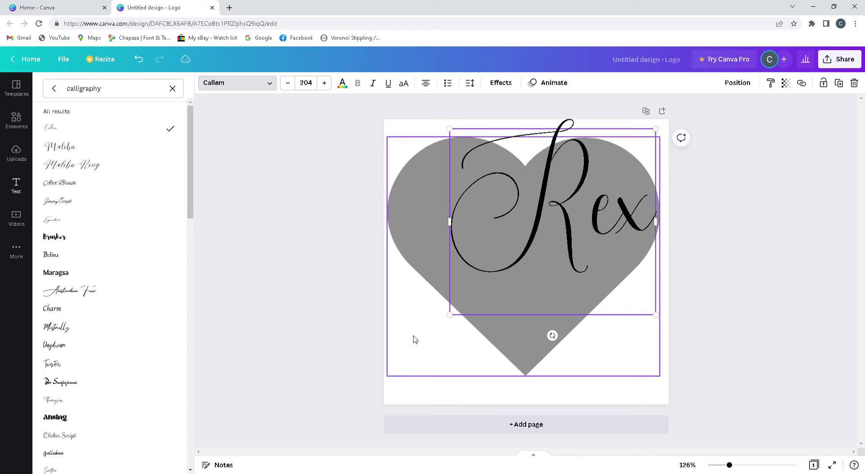
{"action": "left_click_drag", "start_coordinate": [457, 319], "coordinate": [390, 371]}
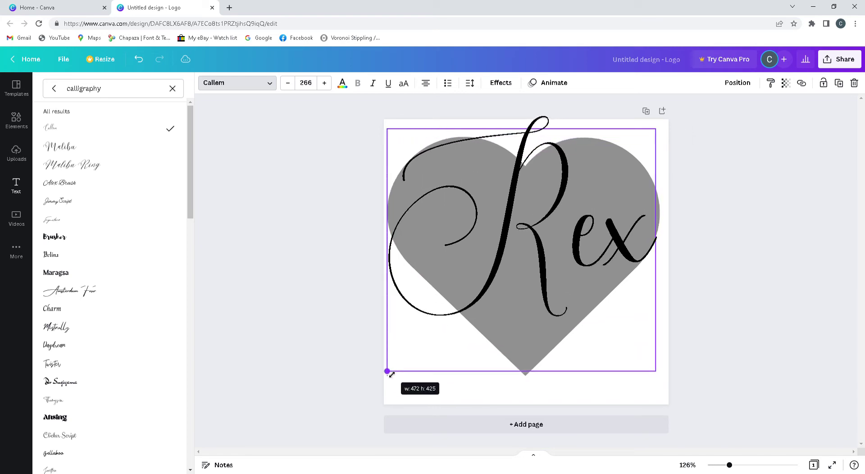
{"action": "left_click", "coordinate": [547, 224]}
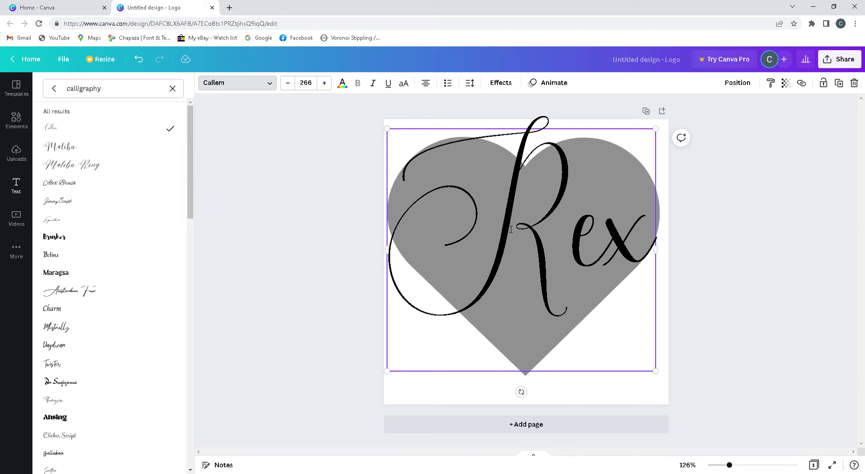
- Apply the Malibu font to the "Rex" heading and reduce its size to 138 so the name fits on one line
{"action": "left_click", "coordinate": [89, 154]}
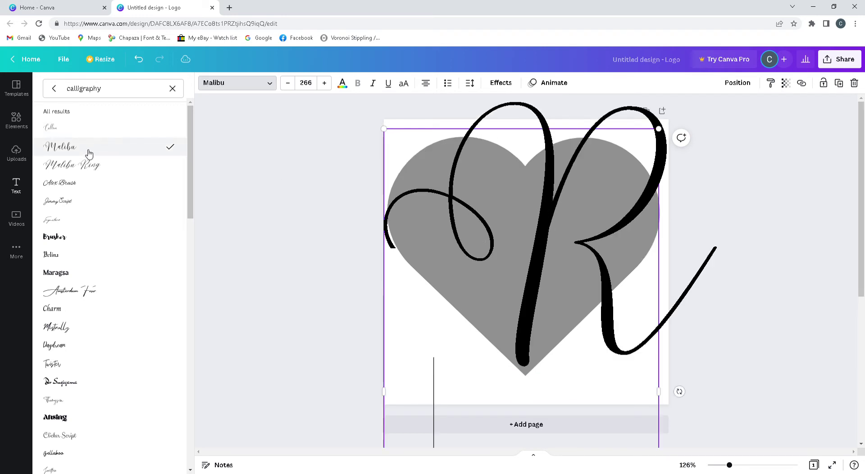
{"action": "left_click", "coordinate": [293, 86]}
{"action": "left_click", "coordinate": [288, 83]}
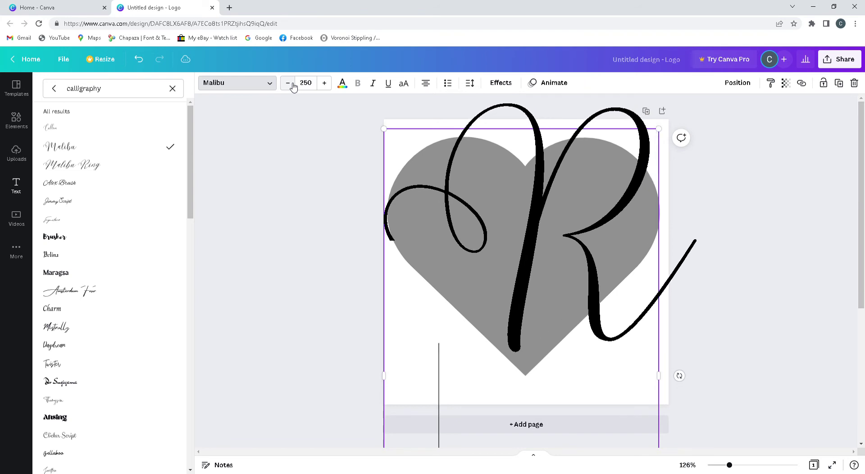
{"action": "left_click", "coordinate": [288, 83]}
{"action": "left_click", "coordinate": [288, 82]}
{"action": "left_click", "coordinate": [288, 83]}
{"action": "left_click", "coordinate": [292, 85]}
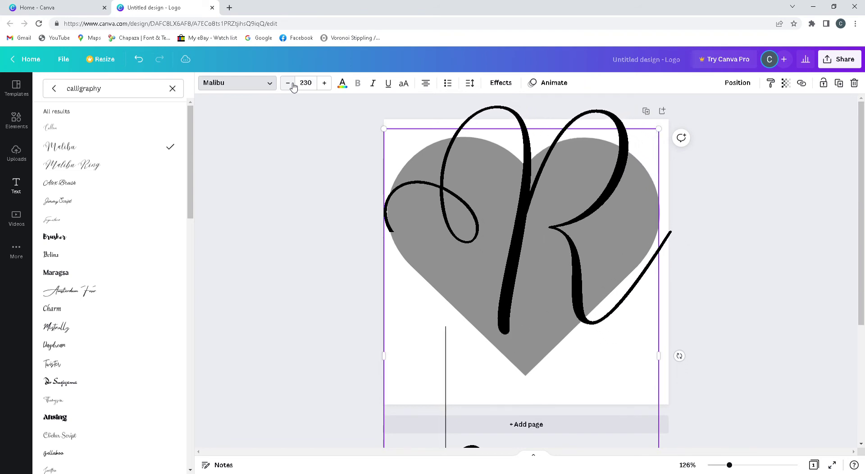
{"action": "left_click", "coordinate": [292, 85]}
{"action": "left_click", "coordinate": [293, 85]}
{"action": "left_click", "coordinate": [292, 85]}
{"action": "left_click", "coordinate": [288, 83]}
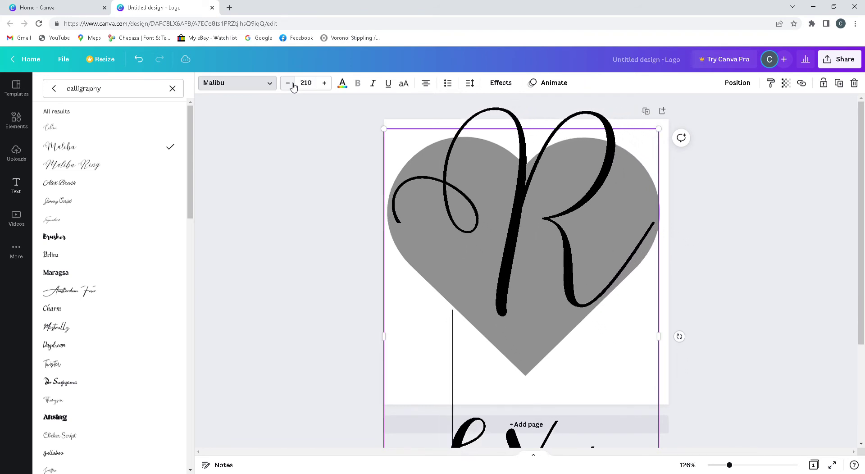
{"action": "left_click", "coordinate": [288, 82]}
{"action": "left_click", "coordinate": [289, 83]}
{"action": "left_click", "coordinate": [288, 83]}
{"action": "left_click", "coordinate": [293, 86]}
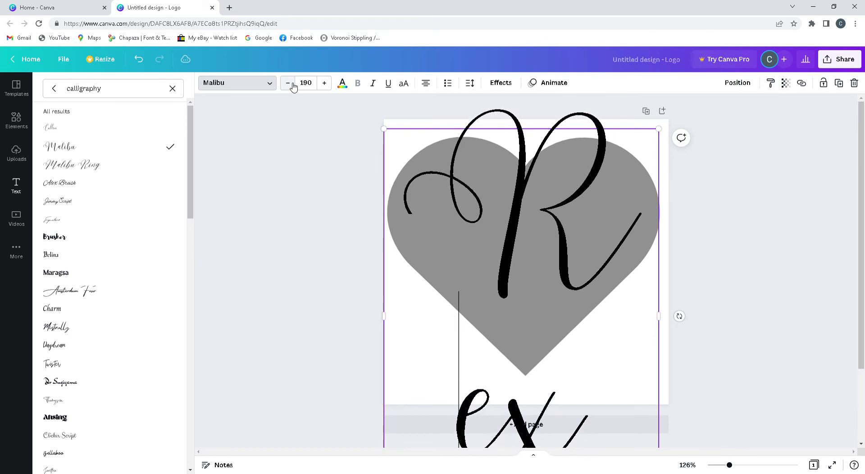
{"action": "left_click", "coordinate": [292, 86]}
{"action": "left_click", "coordinate": [292, 85]}
{"action": "left_click", "coordinate": [292, 86]}
{"action": "left_click", "coordinate": [293, 85]}
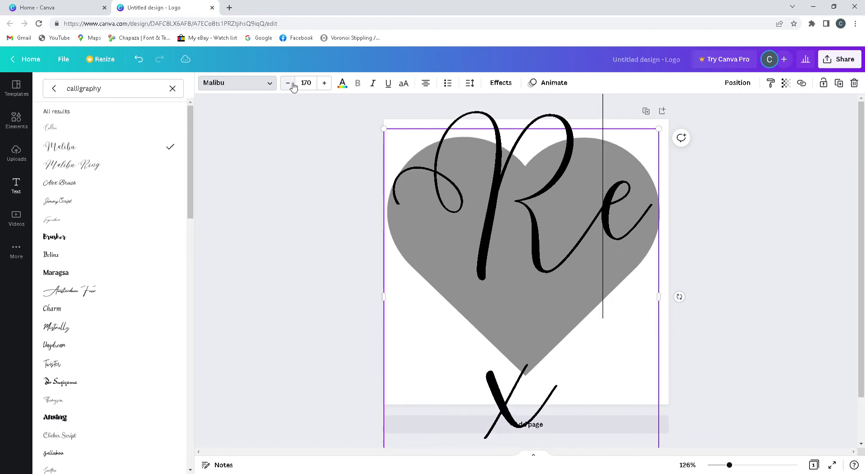
{"action": "left_click", "coordinate": [293, 86]}
{"action": "left_click", "coordinate": [293, 86]}
{"action": "left_click", "coordinate": [293, 86]}
{"action": "left_click", "coordinate": [293, 86]}
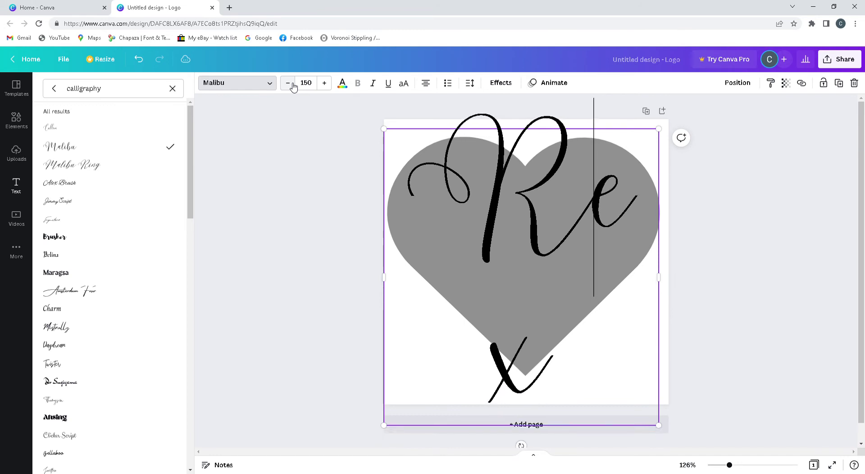
{"action": "left_click", "coordinate": [293, 86]}
{"action": "left_click", "coordinate": [293, 86]}
{"action": "left_click", "coordinate": [293, 86]}
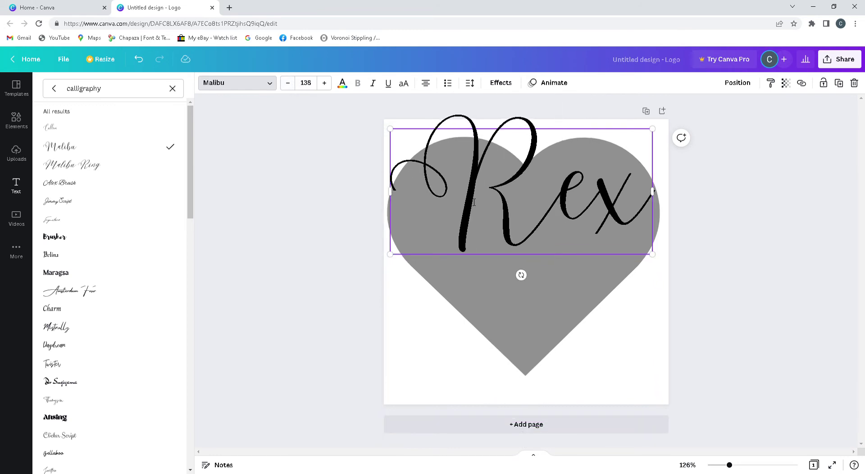
- Move the "Rex" heading down to the middle of the heart
{"action": "left_click", "coordinate": [605, 299]}
{"action": "left_click_drag", "start_coordinate": [568, 195], "coordinate": [562, 269]}
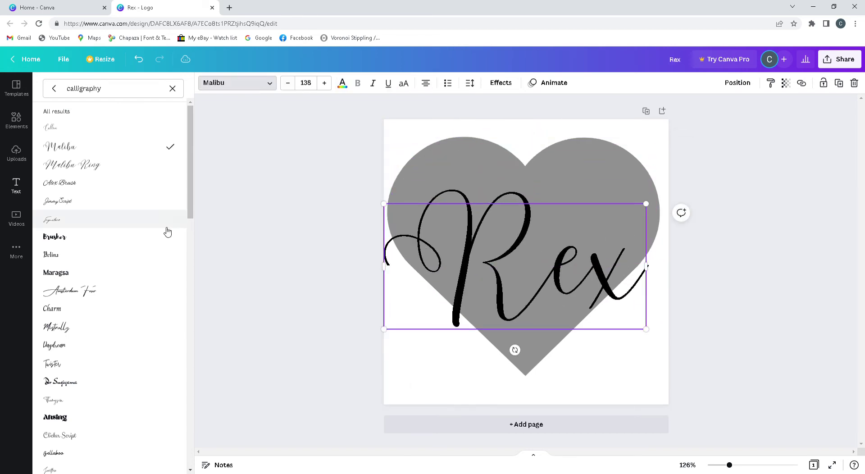
- Try the Brusher and Amsterdam Four calligraphy fonts on the "Rex" heading
{"action": "scroll", "coordinate": [149, 261], "scroll_direction": "down", "scroll_amount": 1}
{"action": "scroll", "coordinate": [141, 271], "scroll_direction": "up", "scroll_amount": 1}
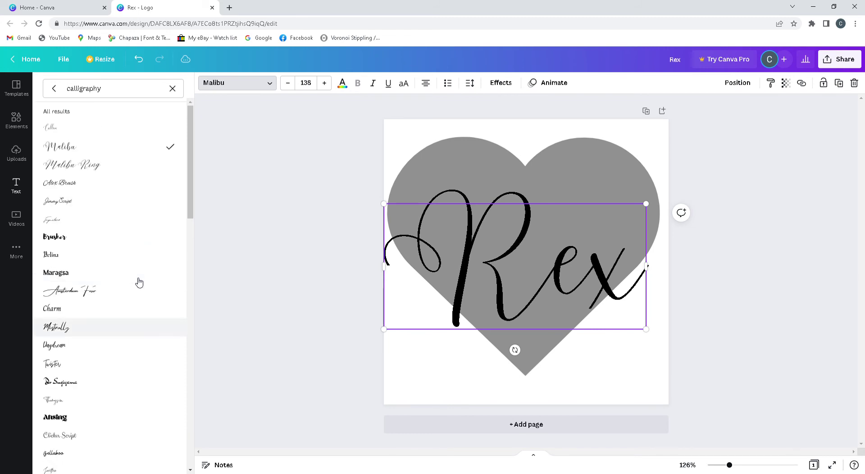
{"action": "left_click", "coordinate": [113, 188]}
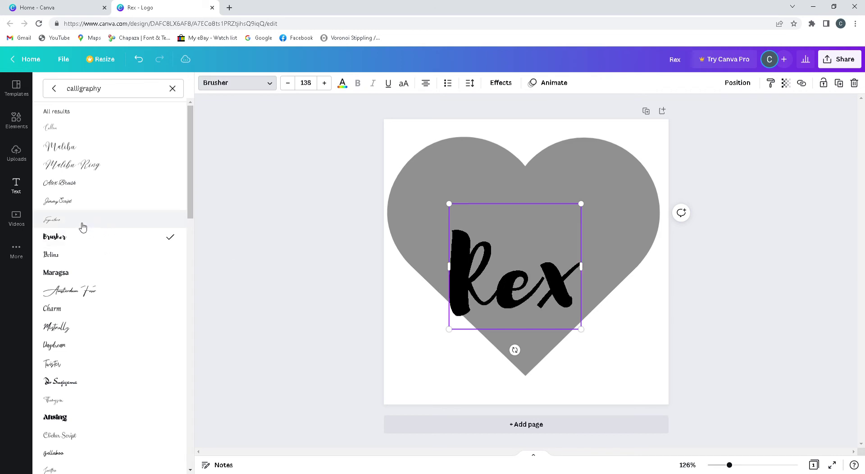
{"action": "left_click", "coordinate": [100, 296]}
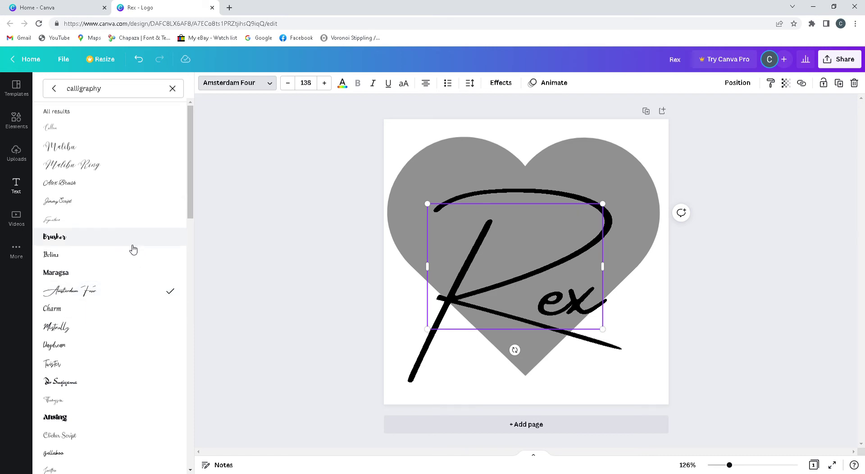
- Find Pinyon Script further down the calligraphy fonts and apply it to the "Rex" heading
{"action": "scroll", "coordinate": [125, 308], "scroll_direction": "down", "scroll_amount": 2}
{"action": "scroll", "coordinate": [118, 304], "scroll_direction": "down", "scroll_amount": 2}
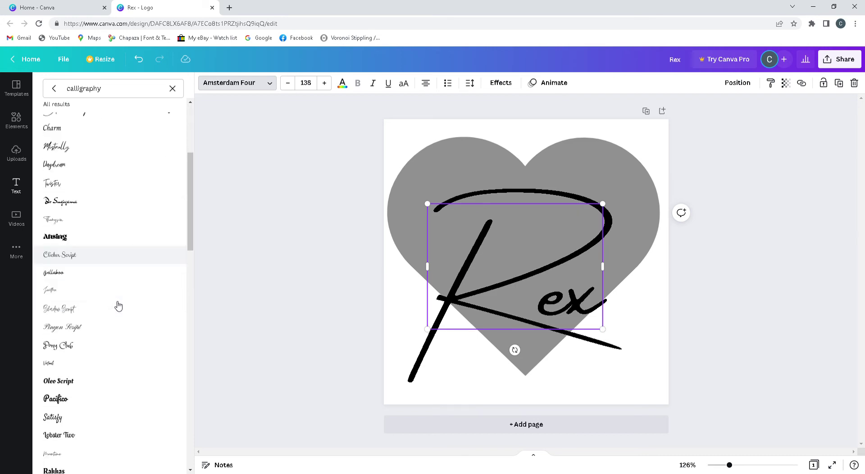
{"action": "left_click", "coordinate": [116, 348]}
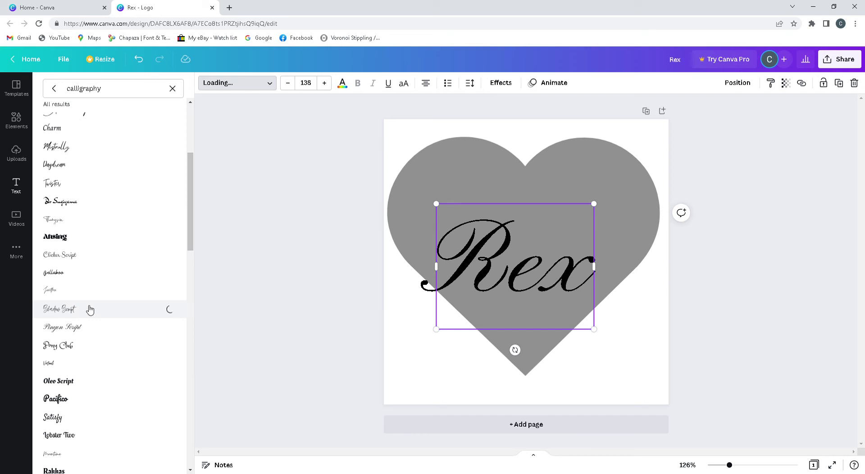
{"action": "left_click", "coordinate": [88, 329]}
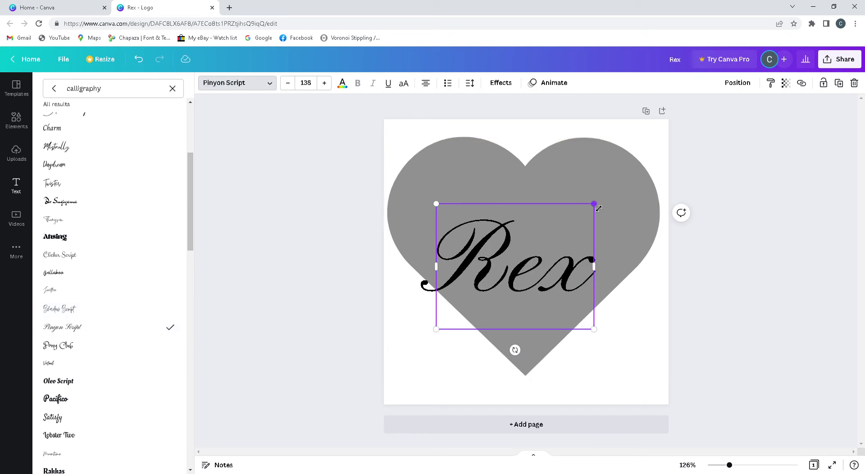
- Enlarge the "Rex" heading to about size 233 and rotate it counterclockwise so it slants upward across the heart
{"action": "left_click_drag", "start_coordinate": [595, 205], "coordinate": [680, 167]}
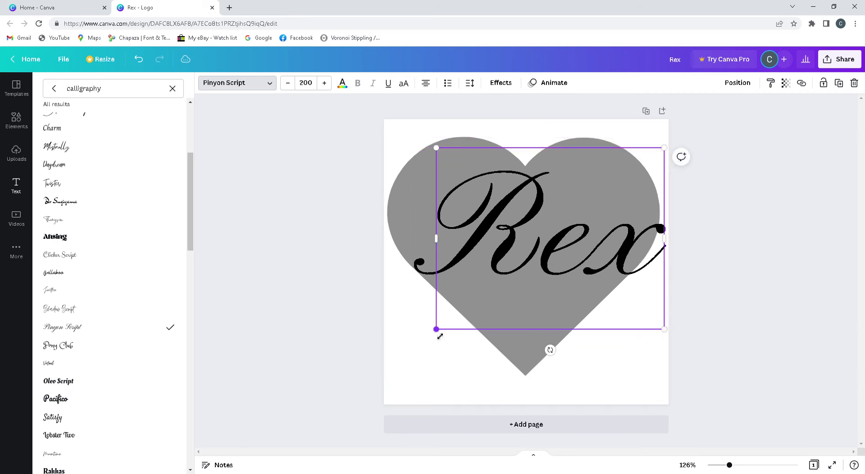
{"action": "mouse_move", "coordinate": [440, 336]}
{"action": "left_mouse_down"}
{"action": "mouse_move", "coordinate": [404, 343]}
{"action": "mouse_move", "coordinate": [423, 341]}
{"action": "left_mouse_up"}
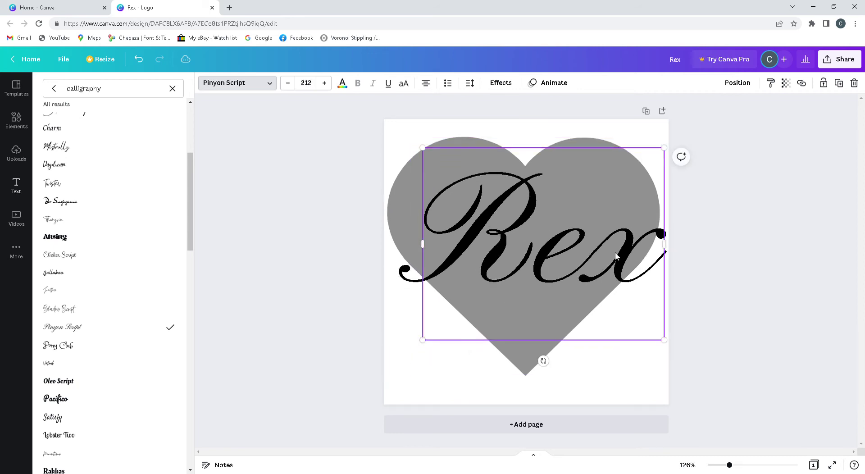
{"action": "left_click_drag", "start_coordinate": [544, 361], "coordinate": [581, 358]}
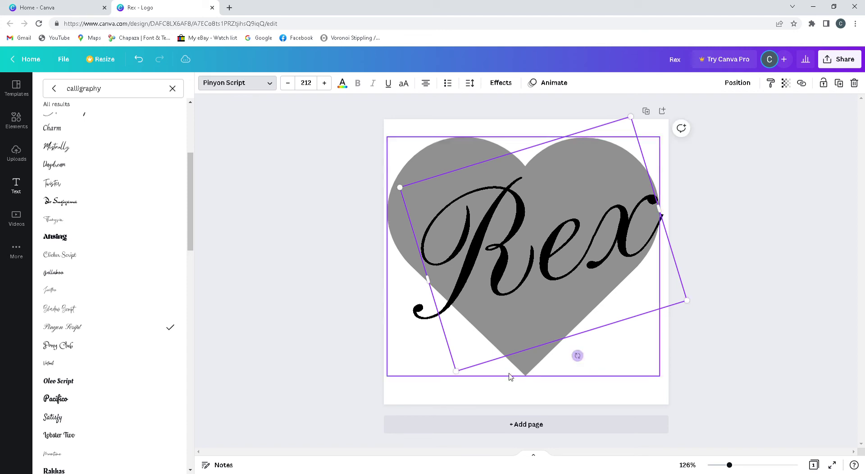
{"action": "left_click_drag", "start_coordinate": [460, 378], "coordinate": [431, 393]}
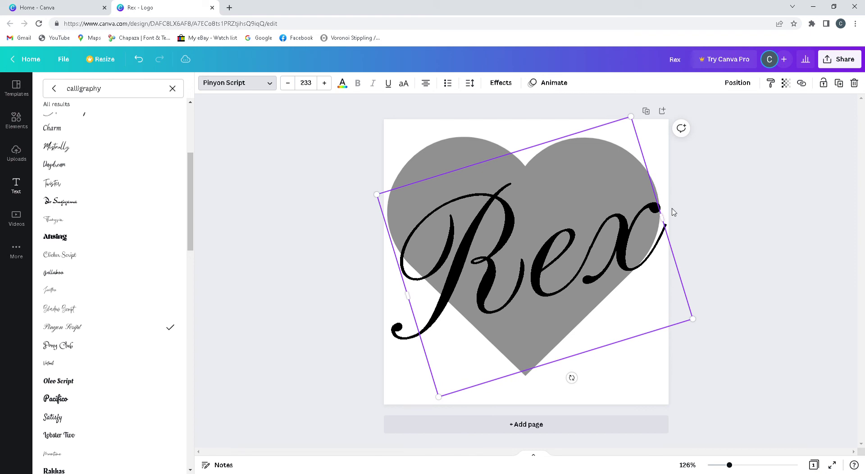
{"action": "left_click_drag", "start_coordinate": [667, 223], "coordinate": [674, 217]}
{"action": "left_click_drag", "start_coordinate": [547, 256], "coordinate": [550, 257]}
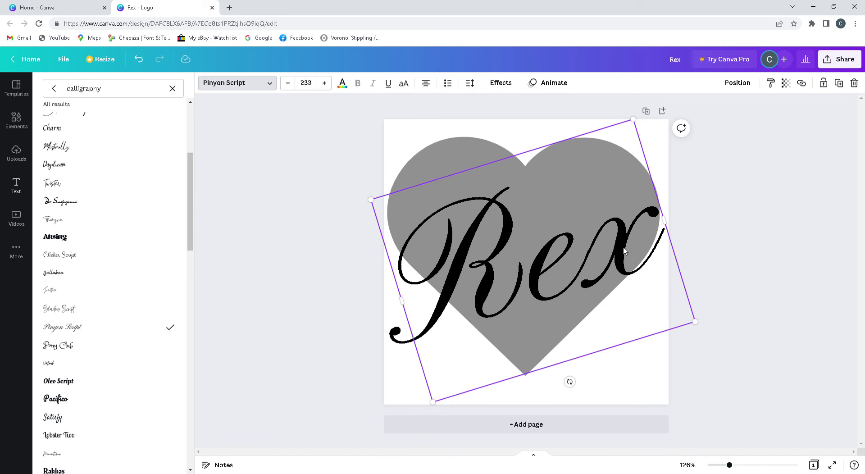
- Delete the letters "ex" from the heading, leaving only the initial "R"
{"action": "left_click", "coordinate": [539, 276]}
{"action": "key", "text": "Delete"}
{"action": "key", "text": "Delete"}
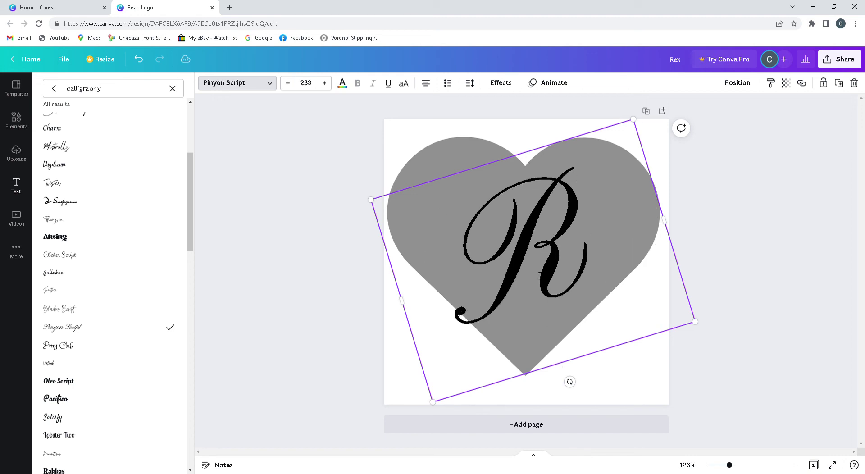
- Increase the font size of the "R" to 312 and deselect the text
{"action": "double_click", "coordinate": [560, 260]}
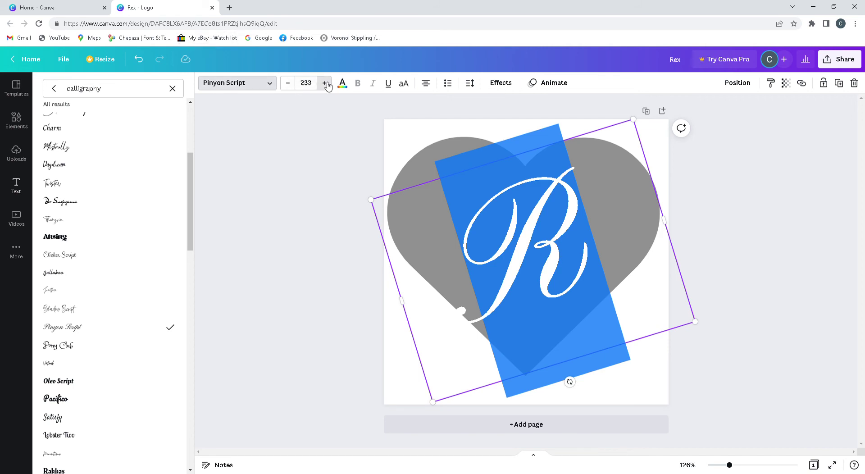
{"action": "left_click_drag", "start_coordinate": [327, 84], "coordinate": [326, 85]}
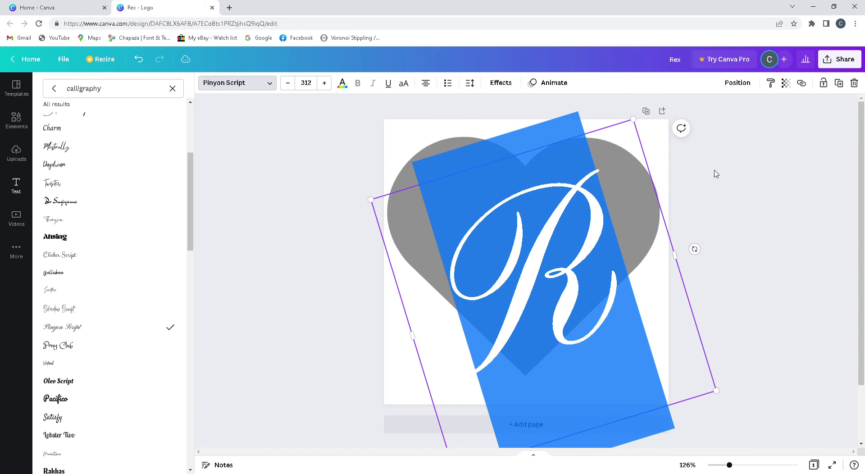
{"action": "key", "text": "Escape"}
{"action": "key", "text": "Escape"}
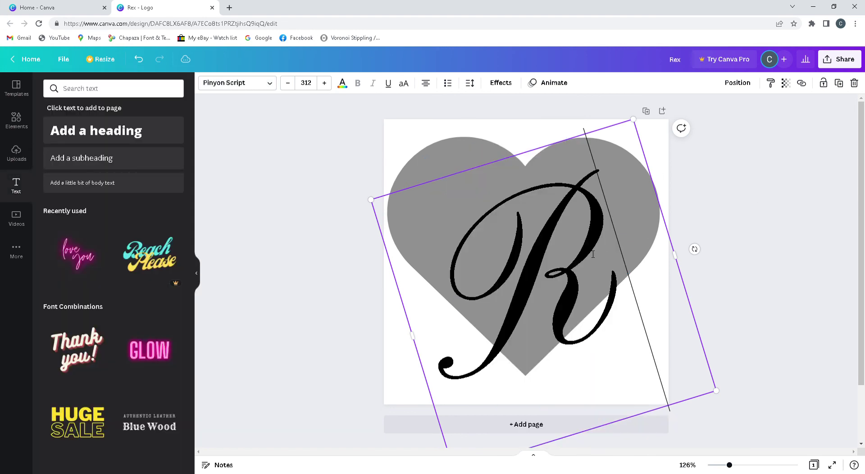
{"action": "left_click", "coordinate": [751, 181]}
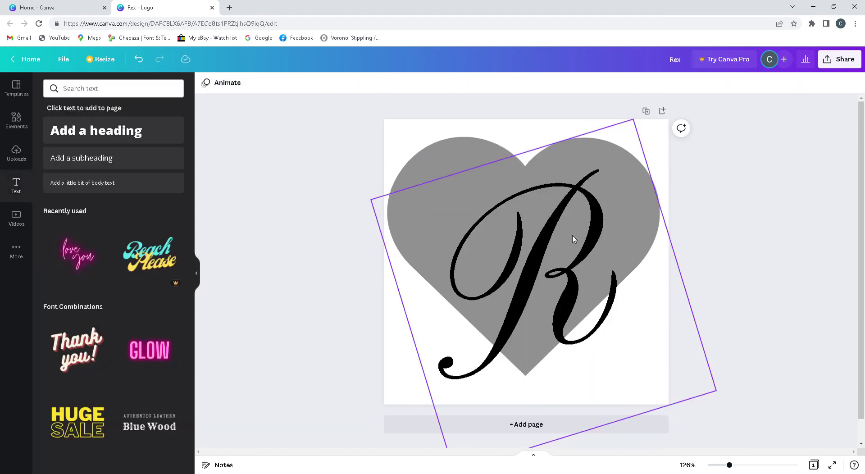
- Enlarge the "R" to about size 372 and reposition it centrally over the heart
{"action": "left_click_drag", "start_coordinate": [598, 243], "coordinate": [584, 195]}
{"action": "left_click_drag", "start_coordinate": [700, 343], "coordinate": [767, 378]}
{"action": "left_click_drag", "start_coordinate": [550, 244], "coordinate": [530, 251]}
{"action": "scroll", "coordinate": [646, 240], "scroll_direction": "down", "scroll_amount": 1}
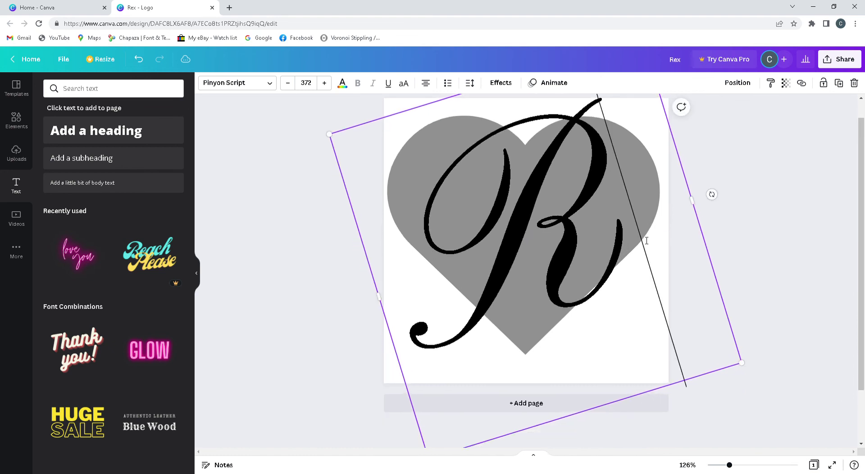
{"action": "left_click", "coordinate": [775, 256]}
{"action": "scroll", "coordinate": [776, 256], "scroll_direction": "up", "scroll_amount": 1}
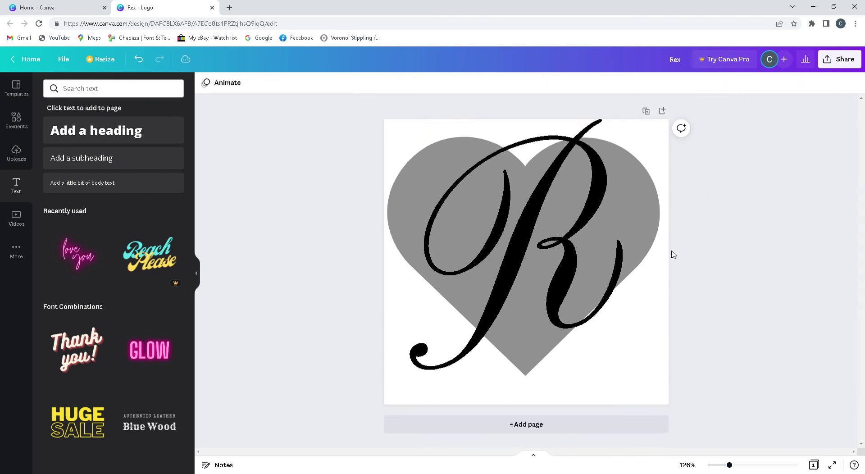
{"action": "left_click", "coordinate": [452, 178]}
{"action": "scroll", "coordinate": [470, 175], "scroll_direction": "down", "scroll_amount": 1}
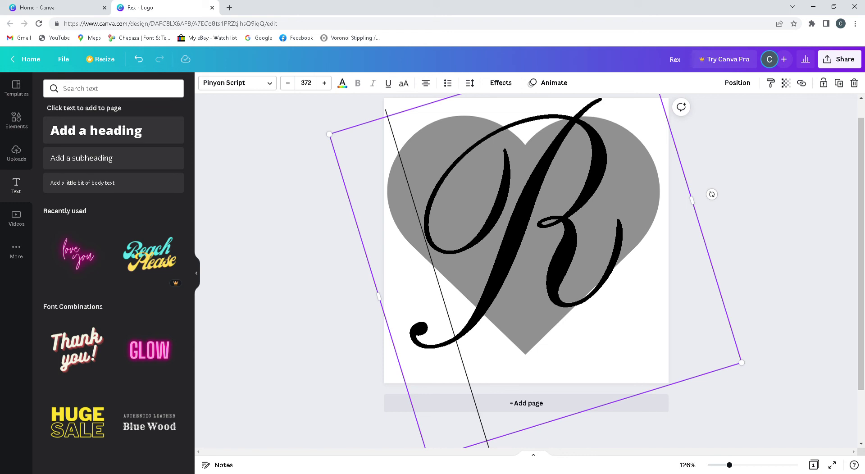
{"action": "left_click", "coordinate": [744, 257]}
{"action": "scroll", "coordinate": [744, 257], "scroll_direction": "up", "scroll_amount": 1}
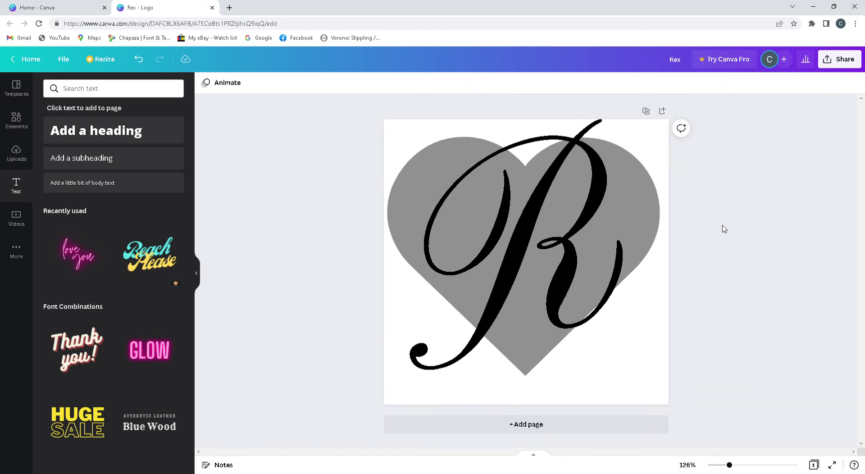
- Download the design as a PNG image at 500 × 500 px
{"action": "left_click", "coordinate": [846, 60]}
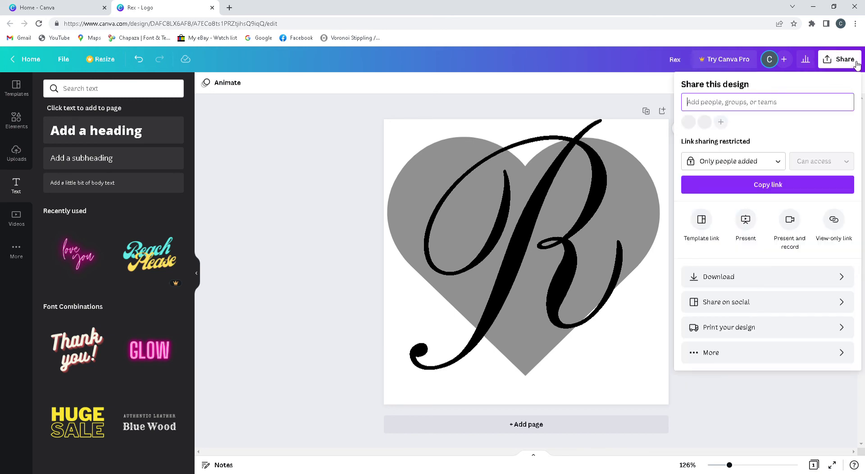
{"action": "left_click", "coordinate": [730, 278]}
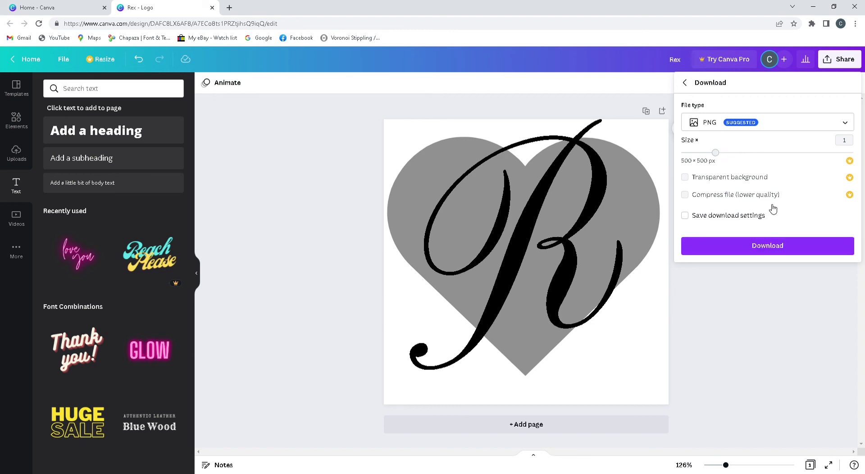
{"action": "left_click", "coordinate": [775, 246]}
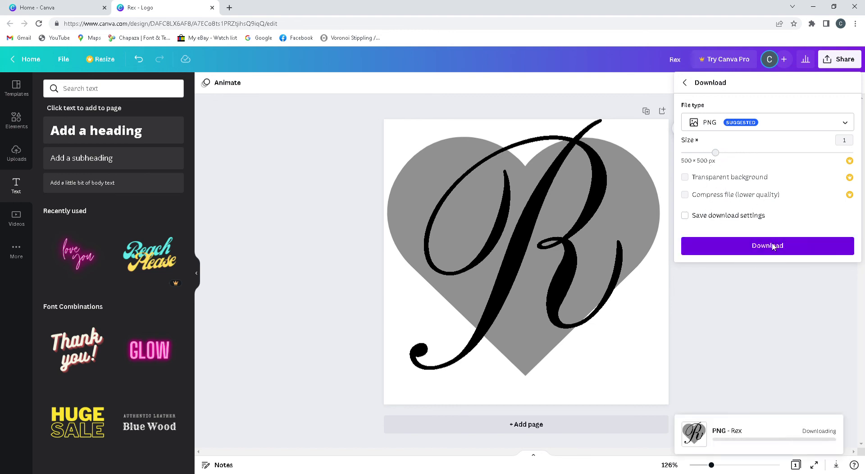